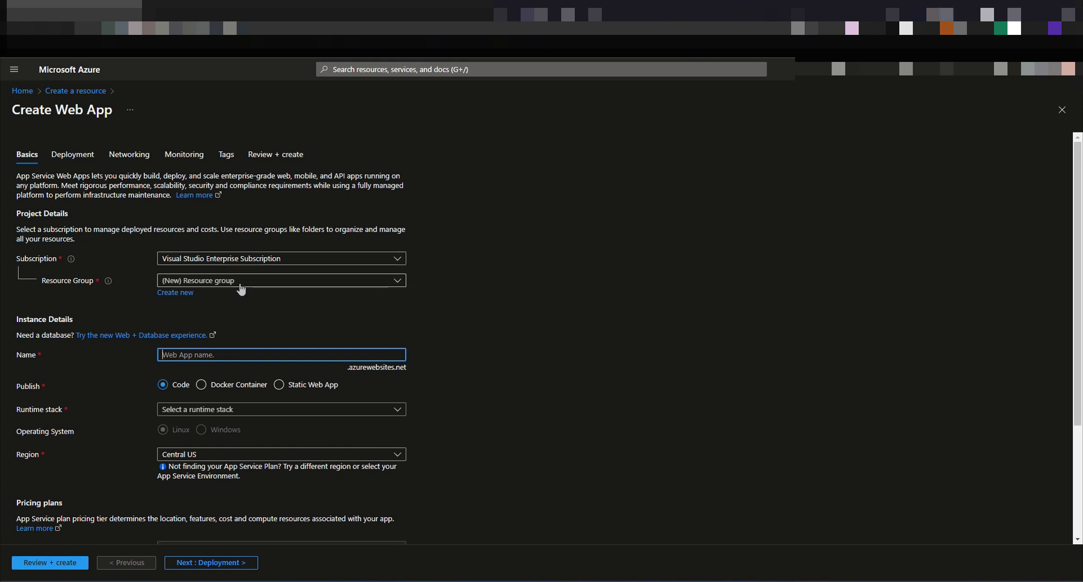
# Assign the web app to the AzureLearning resource group and name it webappdbjoe
pyautogui.click(241, 282)
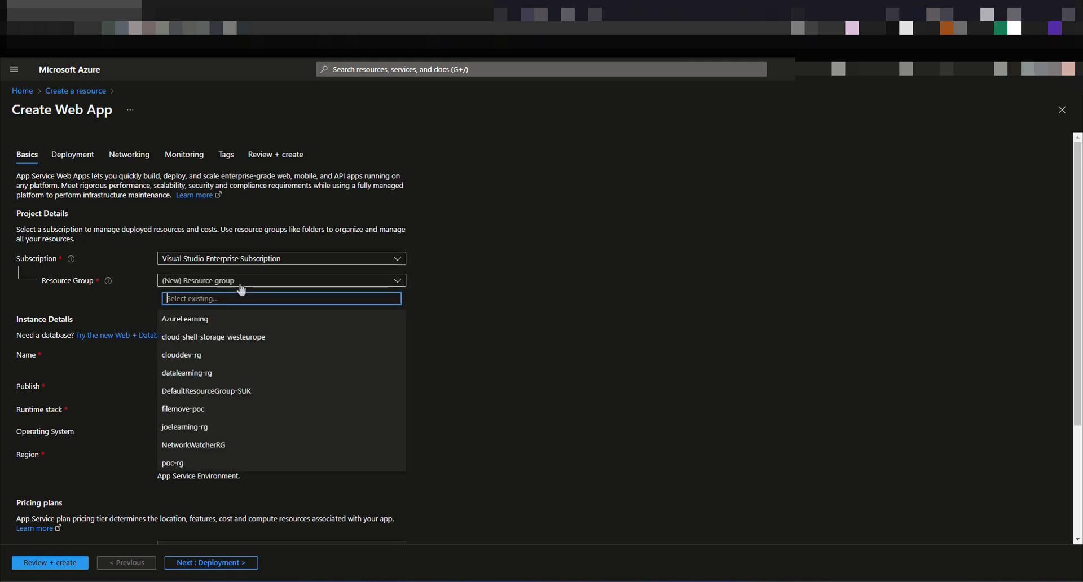
pyautogui.click(206, 320)
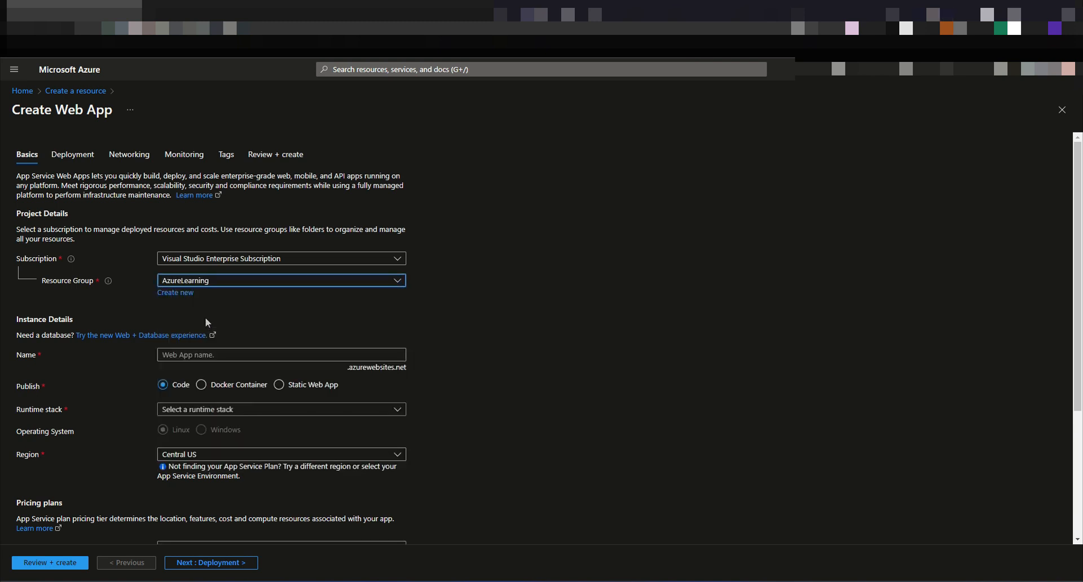
pyautogui.click(227, 355)
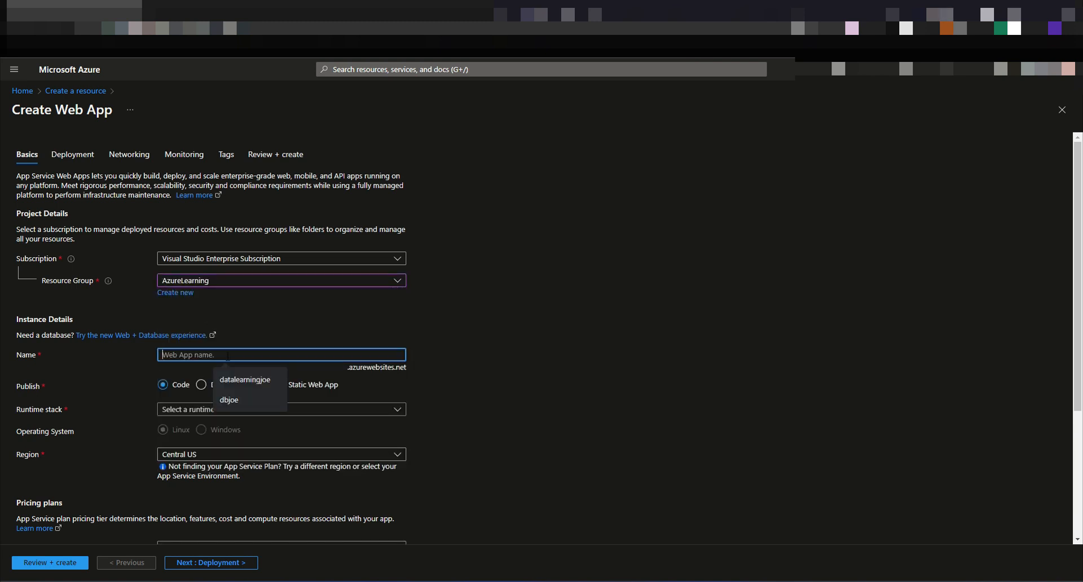
pyautogui.write('we')
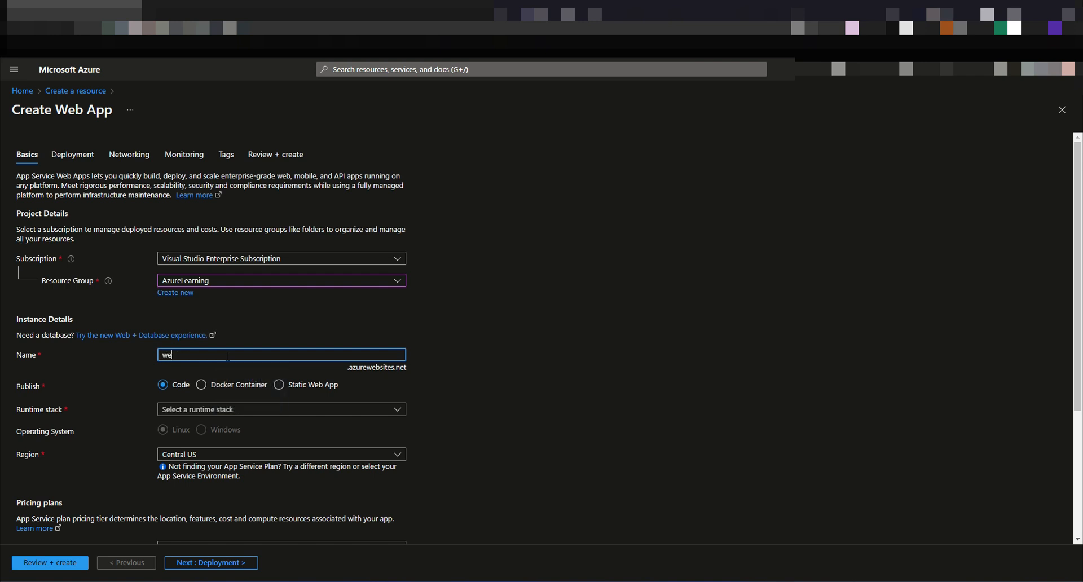
pyautogui.write('bappdbjoe')
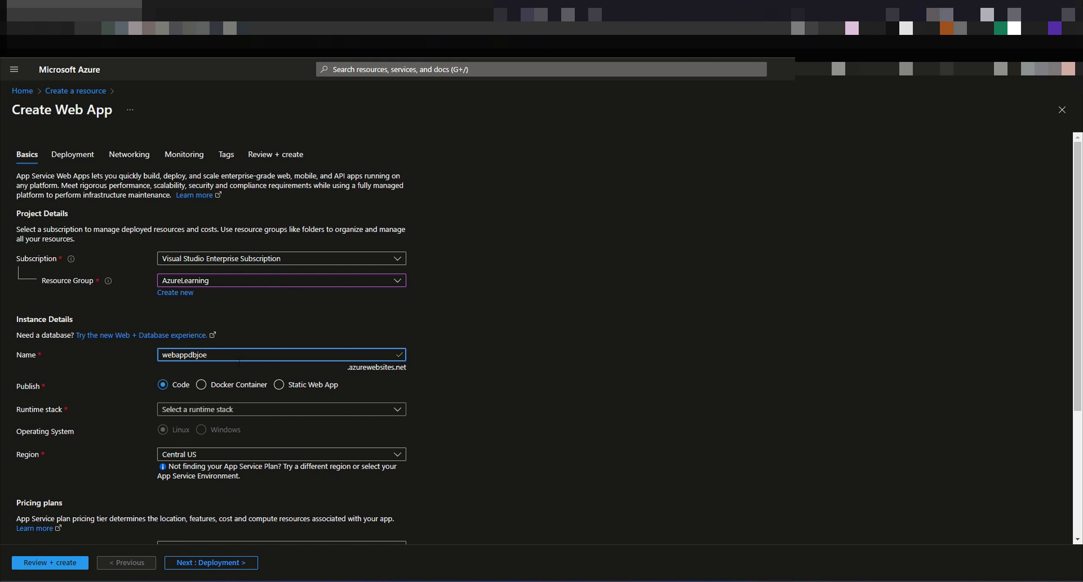
# Set the web app's runtime stack to .NET 7 (STS) and its region to UK South
pyautogui.click(259, 417)
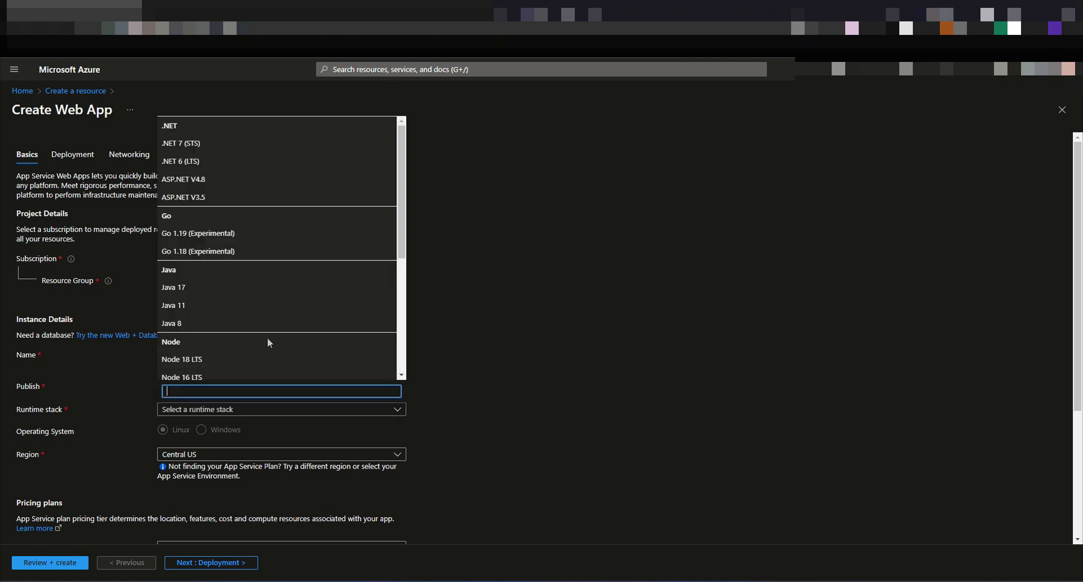
pyautogui.click(199, 144)
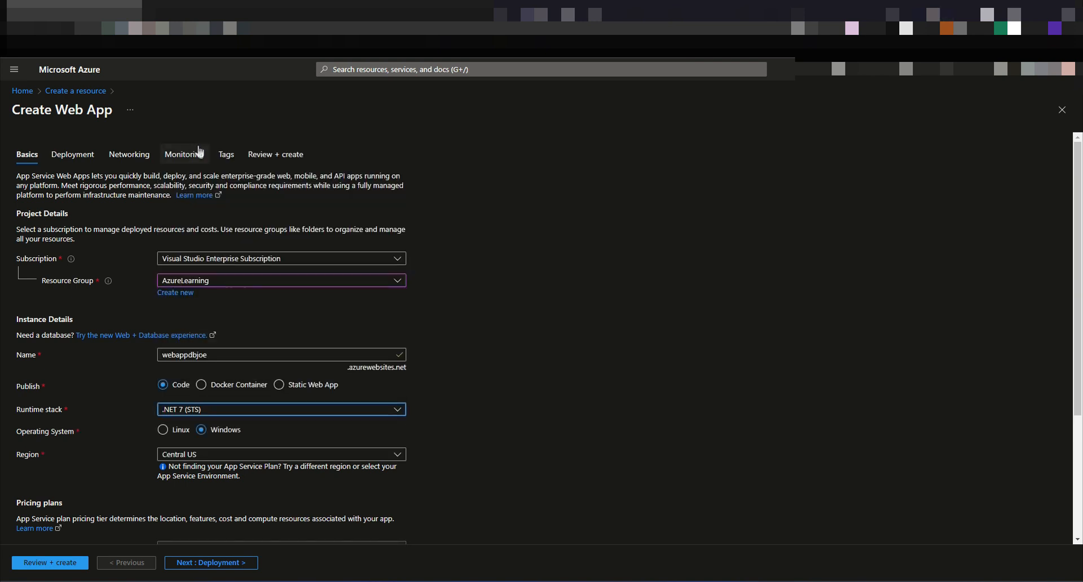
pyautogui.scroll(-1, 367, 432)
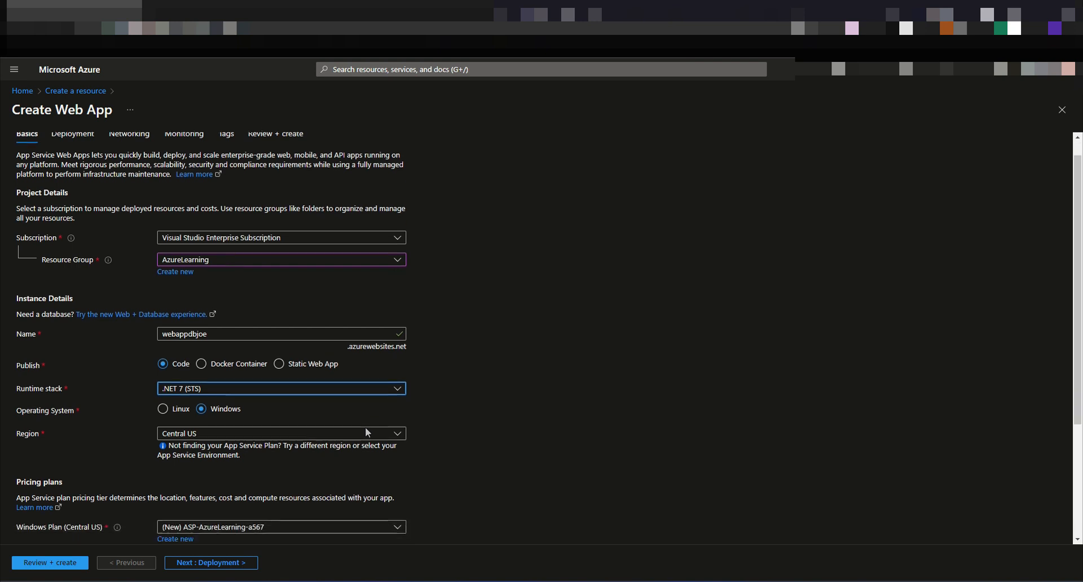
pyautogui.click(366, 432)
pyautogui.write('uk')
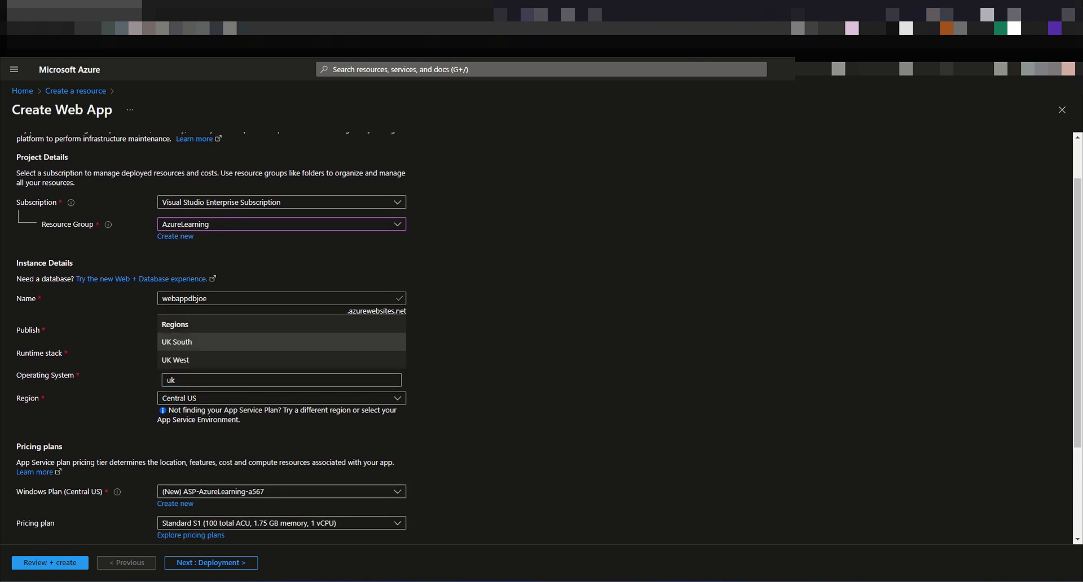
pyautogui.click(193, 343)
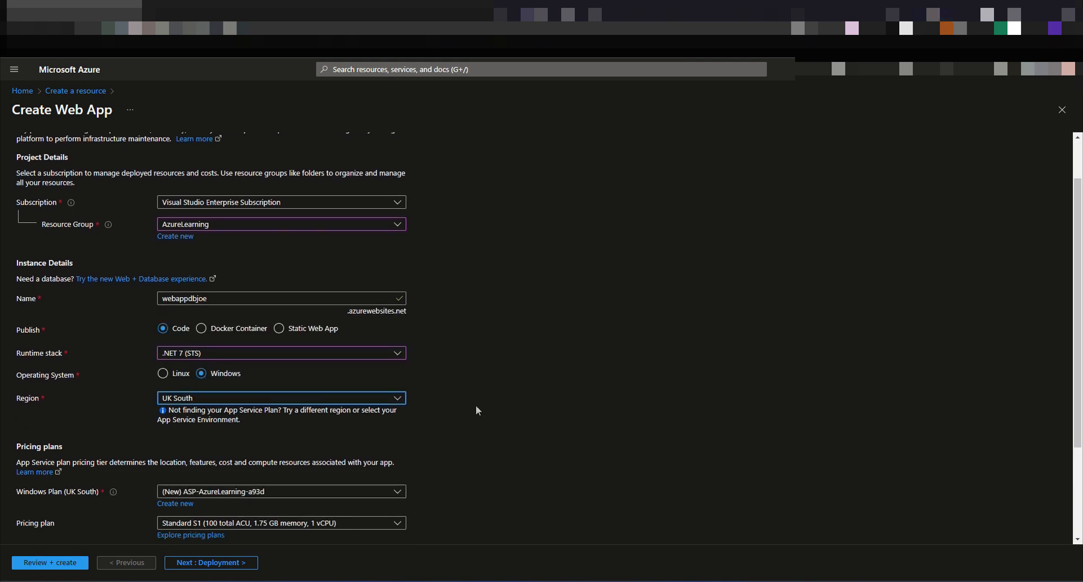
# Create a new App Service plan named dbjoeserviceplan for the web app
pyautogui.scroll(-2, 476, 407)
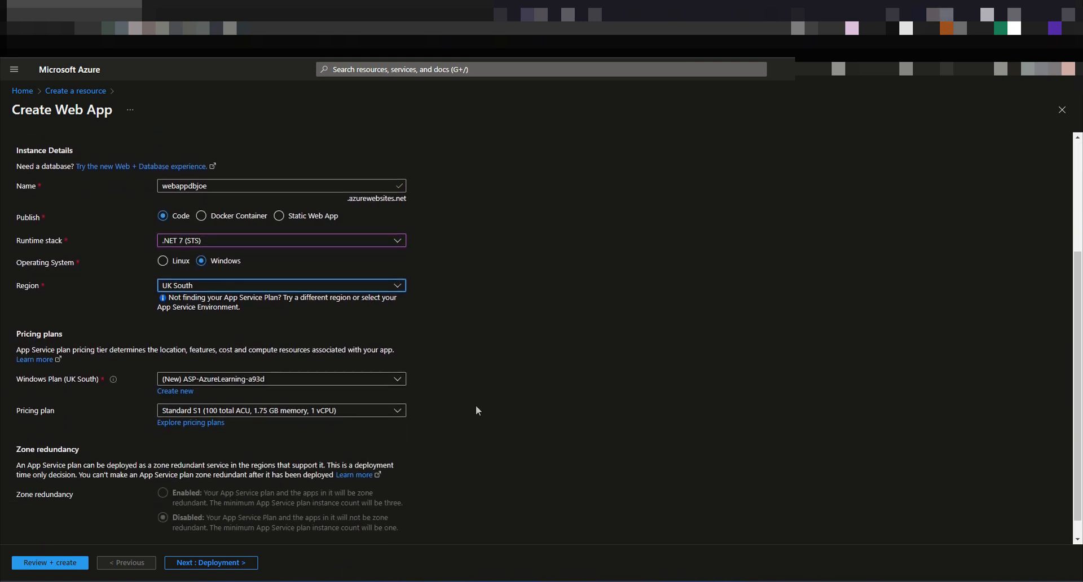
pyautogui.scroll(-1, 476, 407)
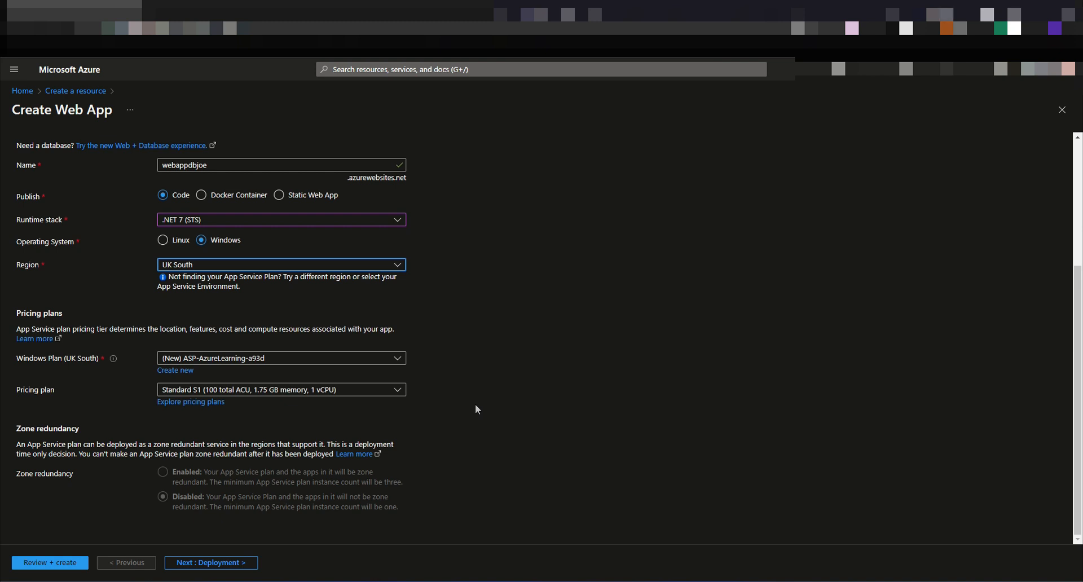
pyautogui.click(169, 371)
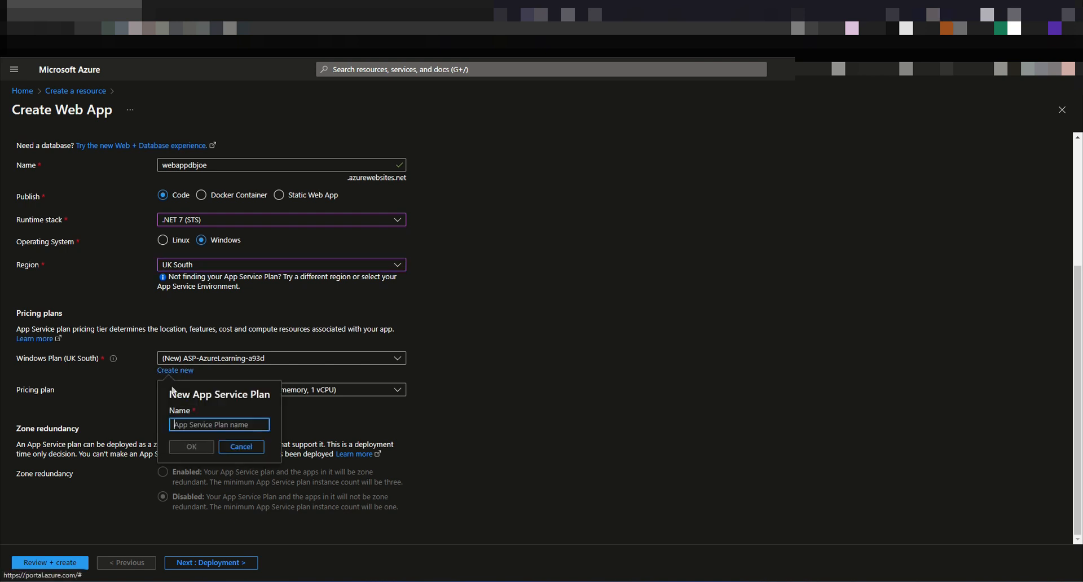
pyautogui.click(174, 424)
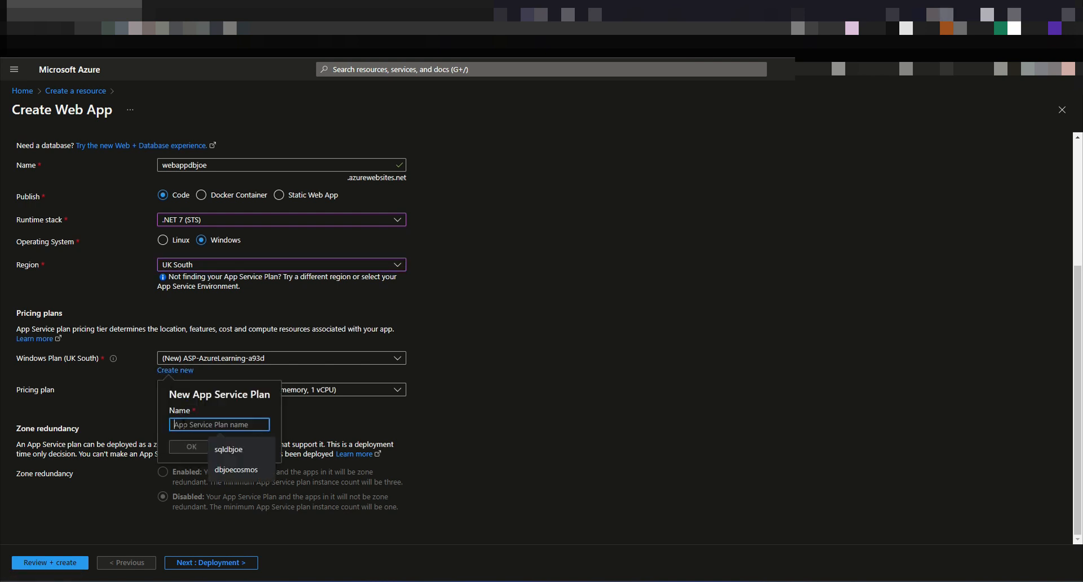
pyautogui.write('dbjo')
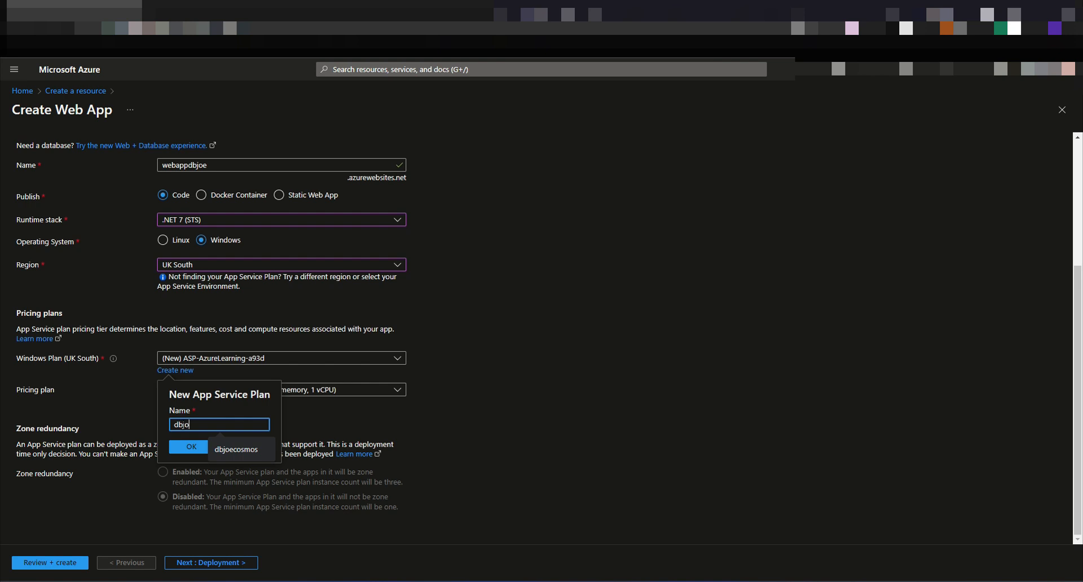
pyautogui.write('eserviceplan')
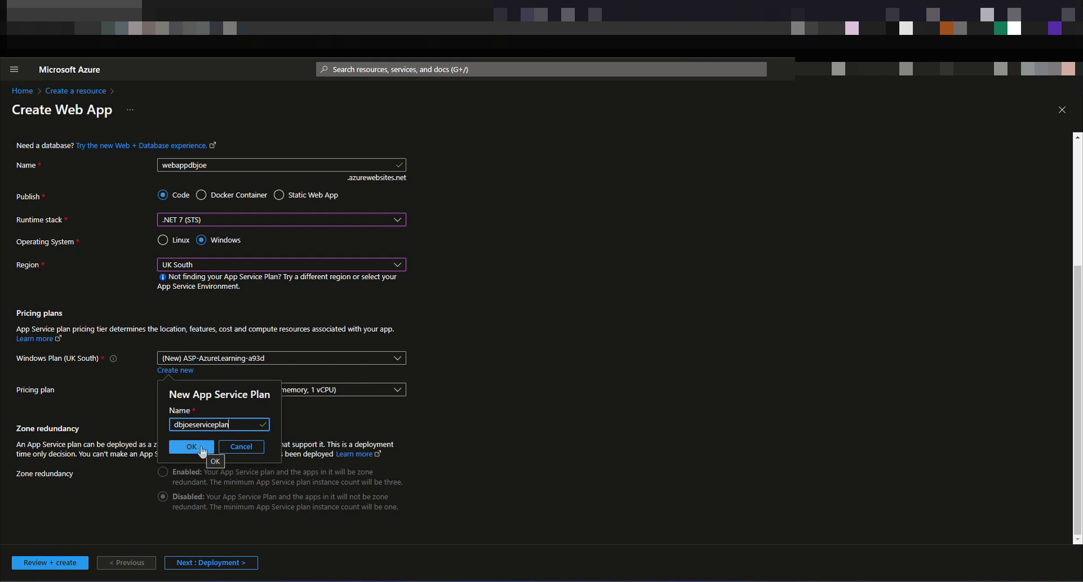
pyautogui.click(192, 447)
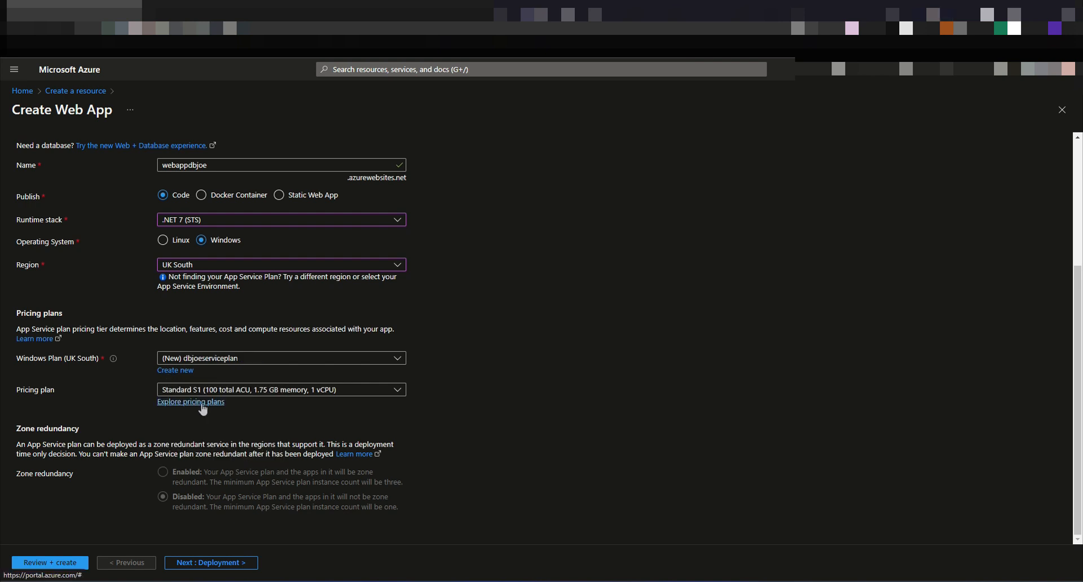
# Choose the Basic B1 pricing plan from the Dev/Test options for the App Service plan
pyautogui.click(202, 403)
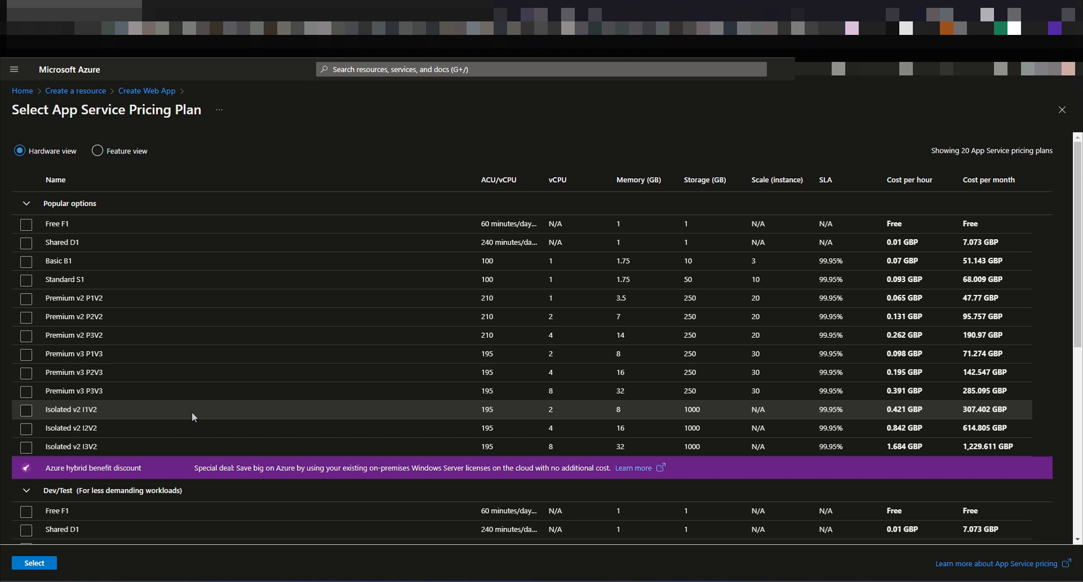
pyautogui.scroll(-2, 203, 411)
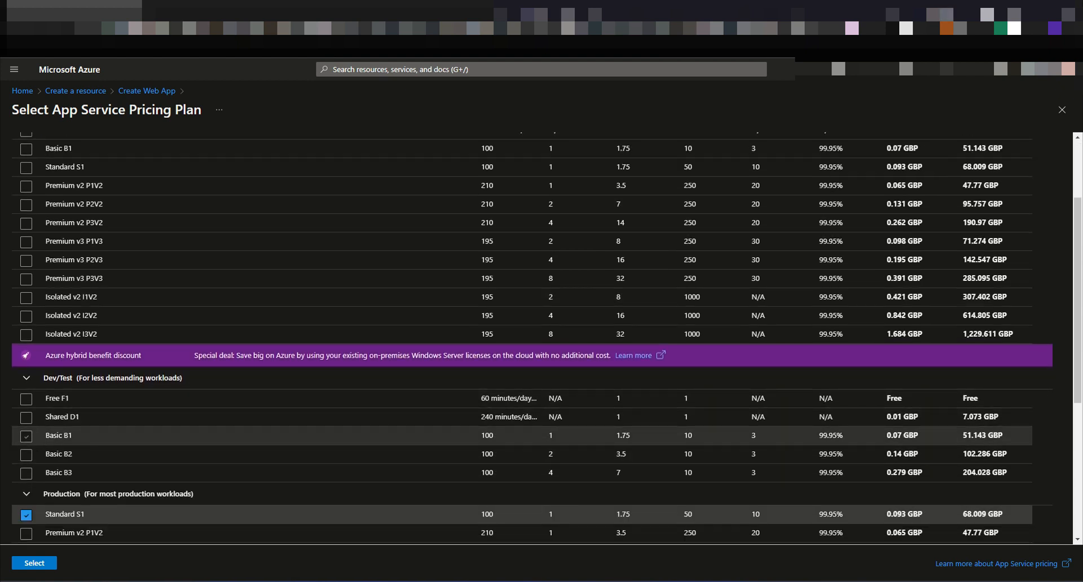
pyautogui.click(27, 436)
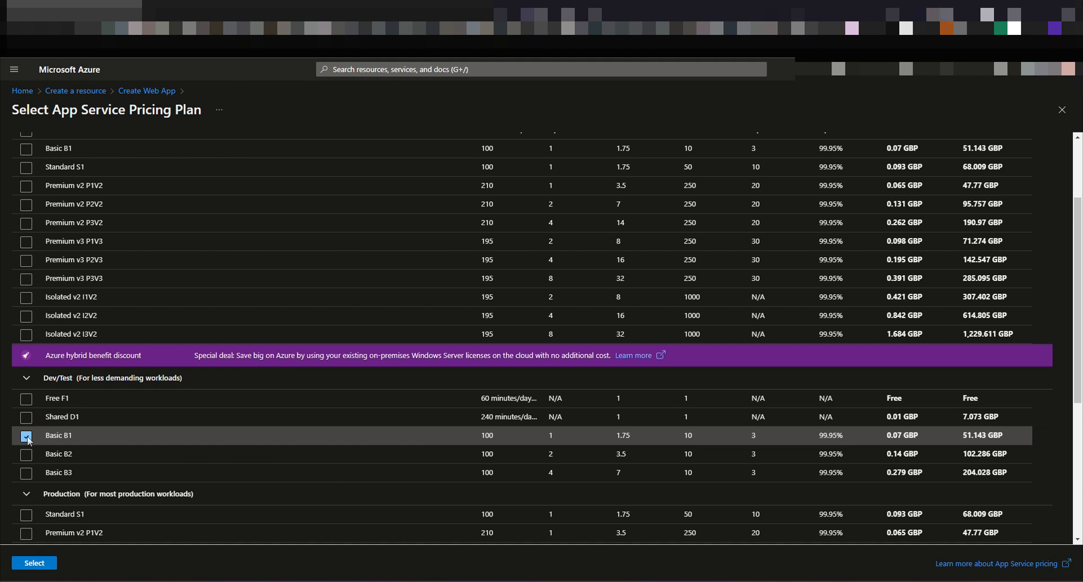
pyautogui.click(35, 564)
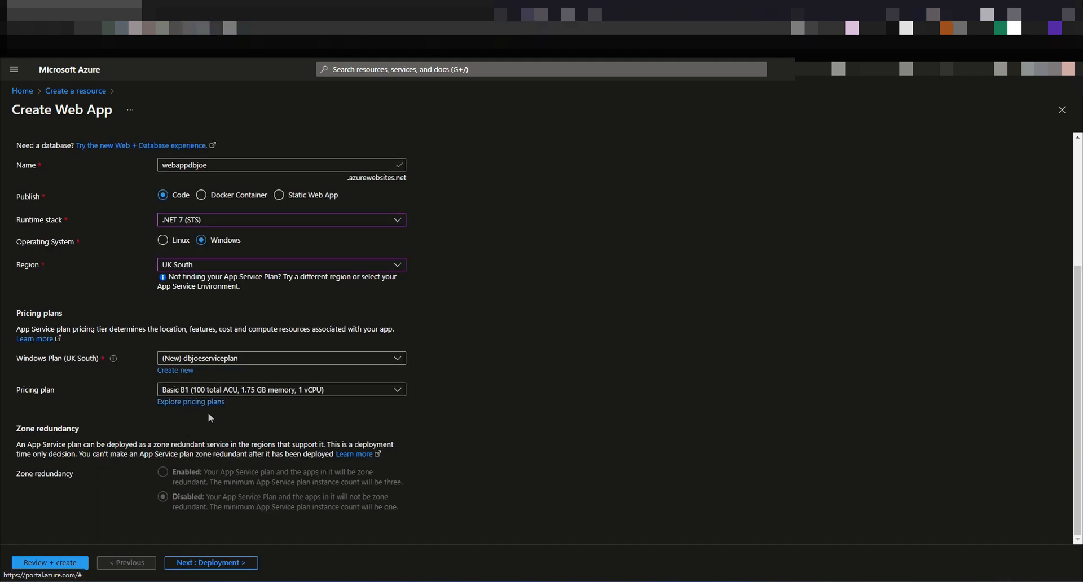
# Keep the default deployment, networking, monitoring and tag settings and proceed to the final review of the web app
pyautogui.click(229, 564)
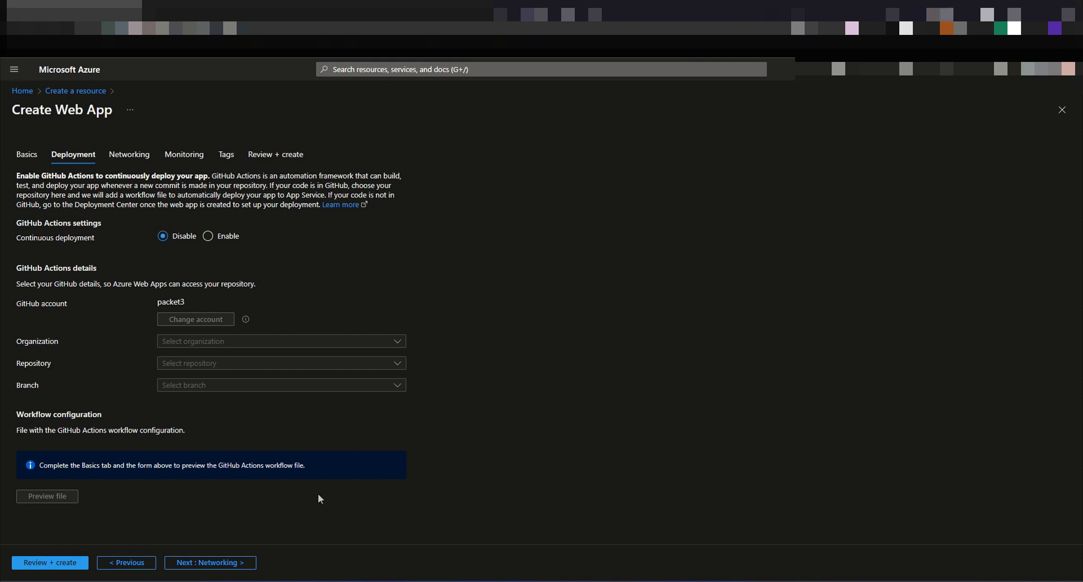
pyautogui.click(239, 564)
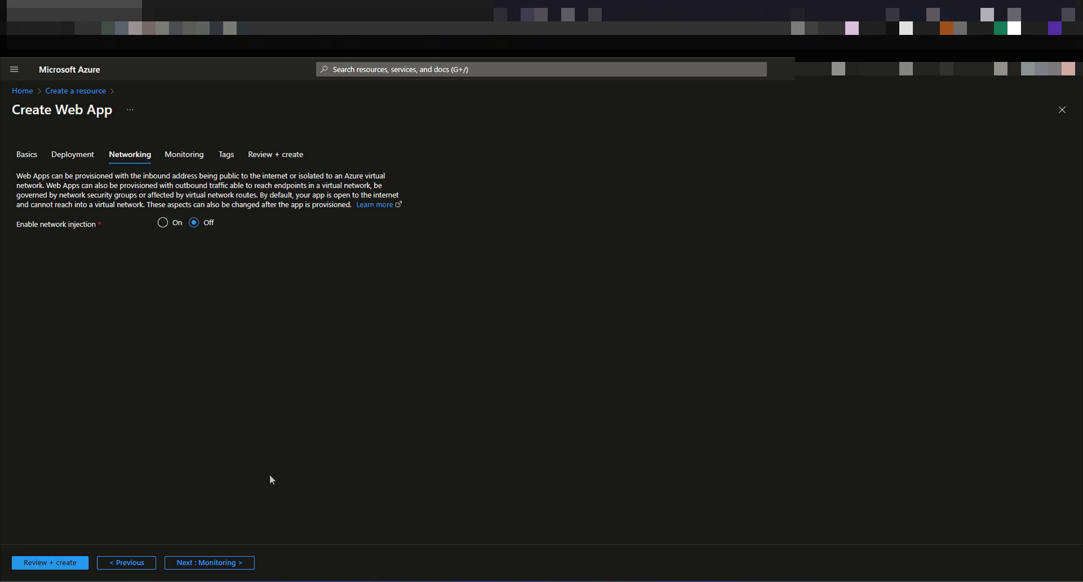
pyautogui.click(219, 564)
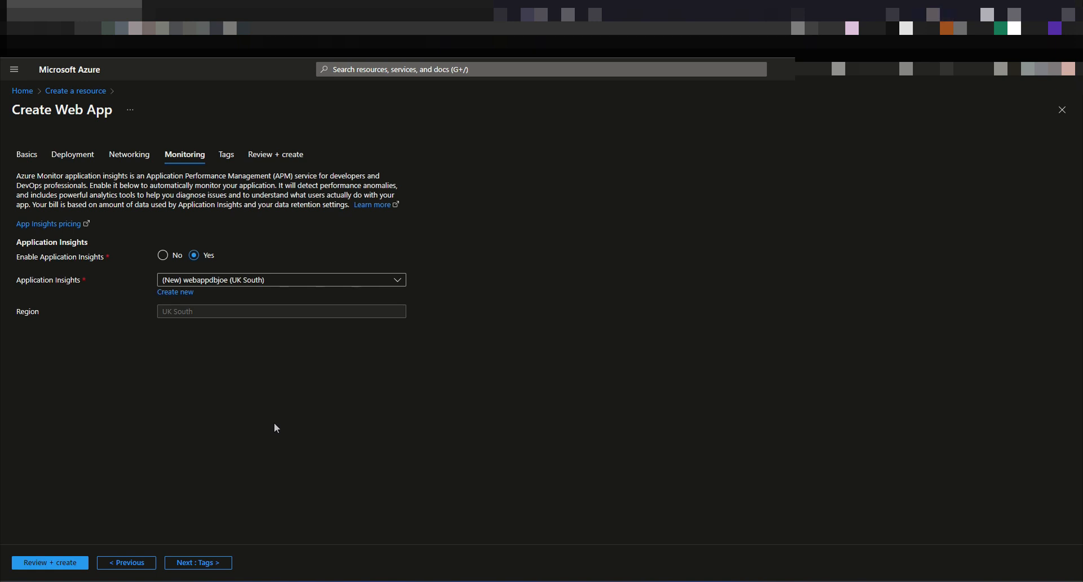
pyautogui.click(218, 563)
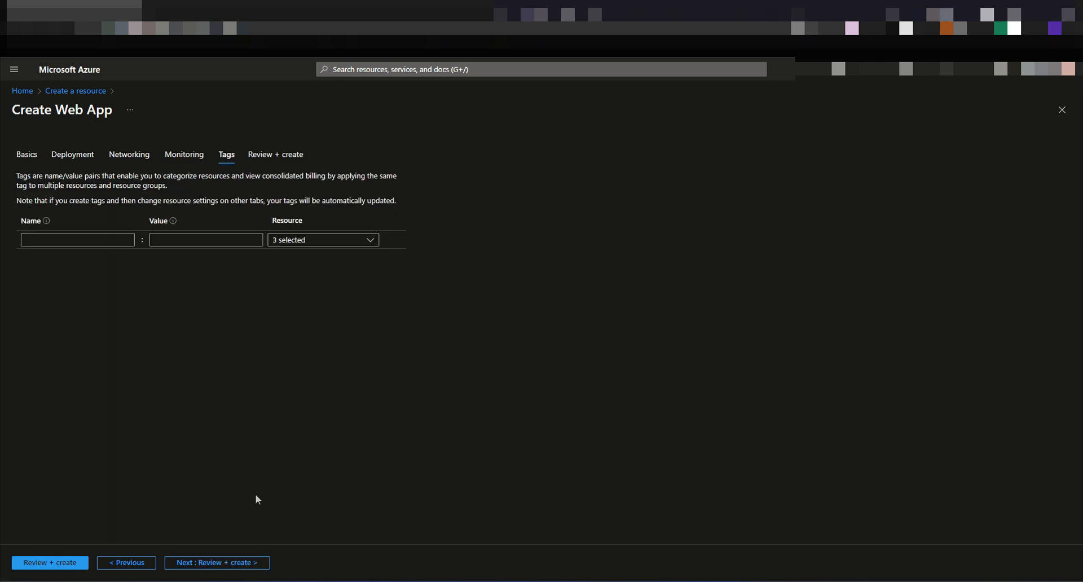
pyautogui.click(237, 563)
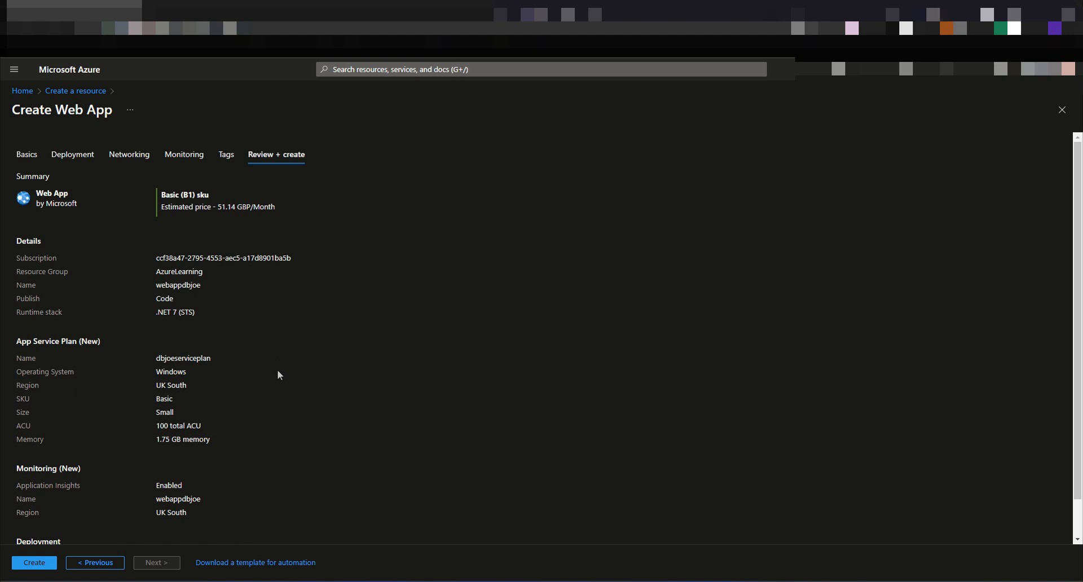
# Check the configuration summary, create the web app, and go to the deployed resource
pyautogui.scroll(-1, 278, 375)
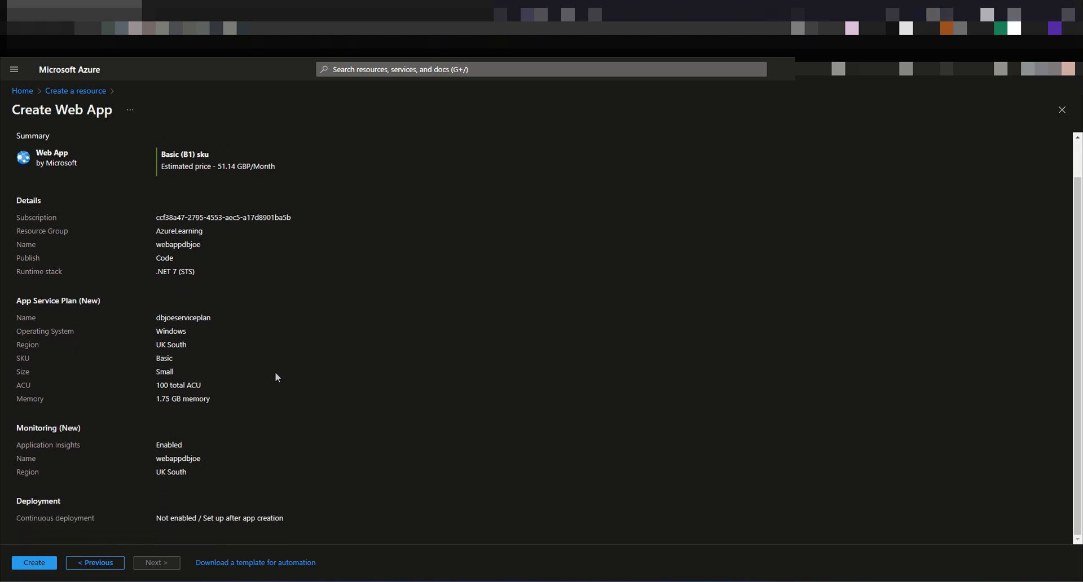
pyautogui.scroll(1, 275, 373)
pyautogui.scroll(-1, 276, 373)
pyautogui.click(34, 563)
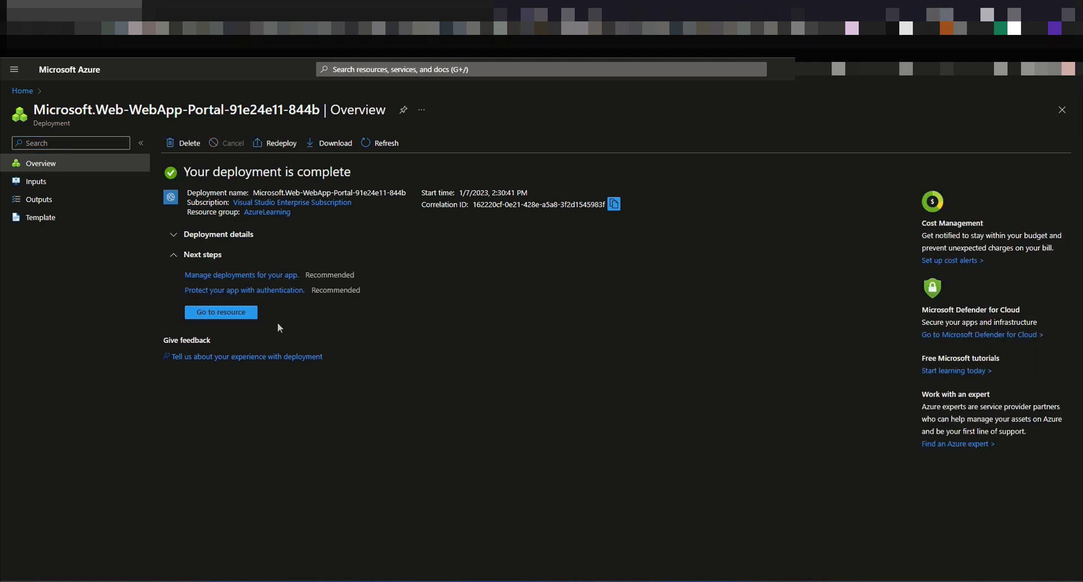
pyautogui.click(248, 316)
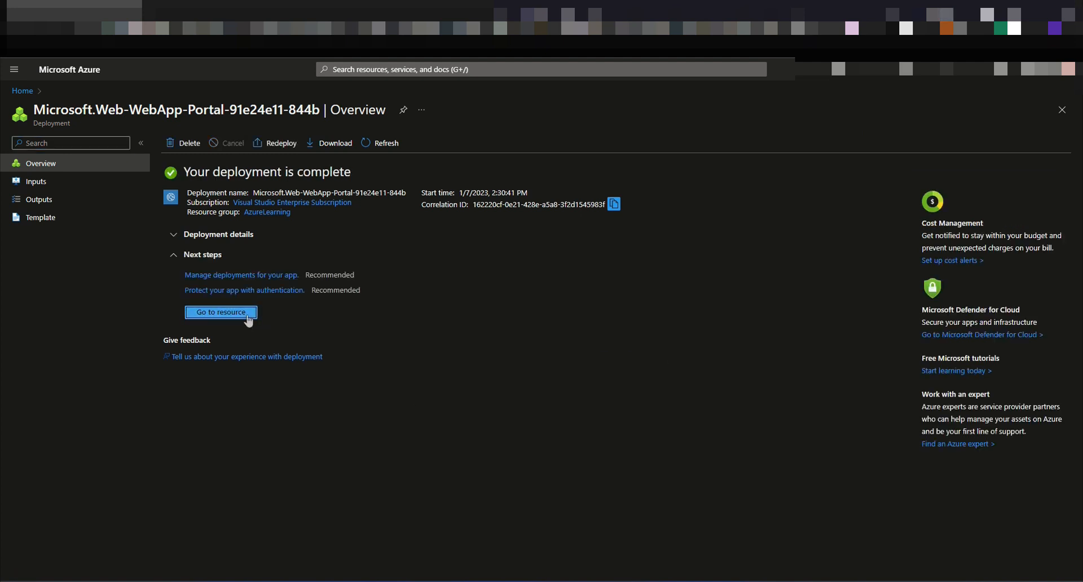